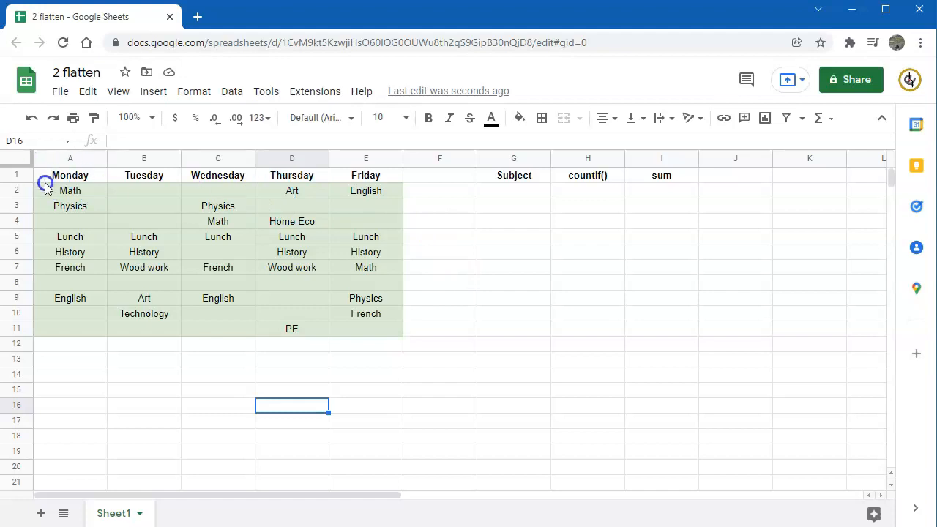
Enter =flatten($A$2:$E$11) in G2 to list all timetable entries in one column.
left_click(491, 192)
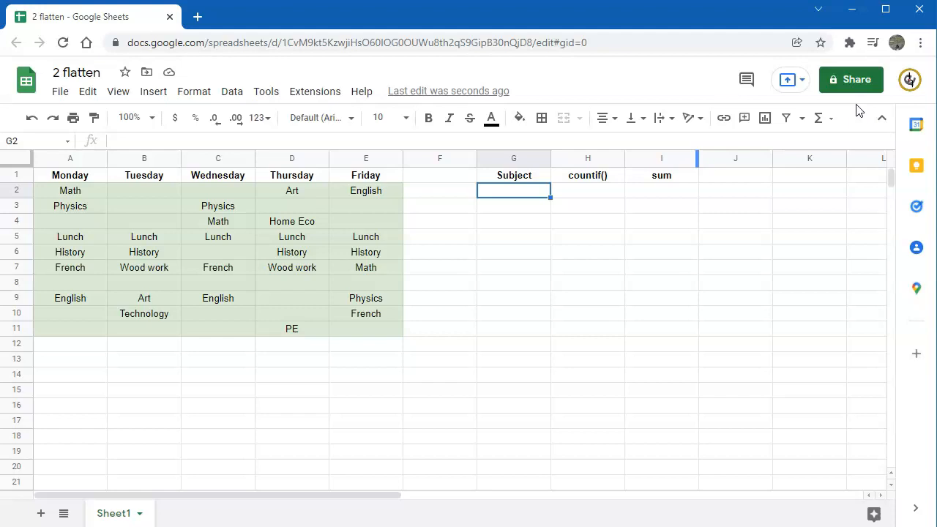
left_click(851, 107)
type("=flatten(")
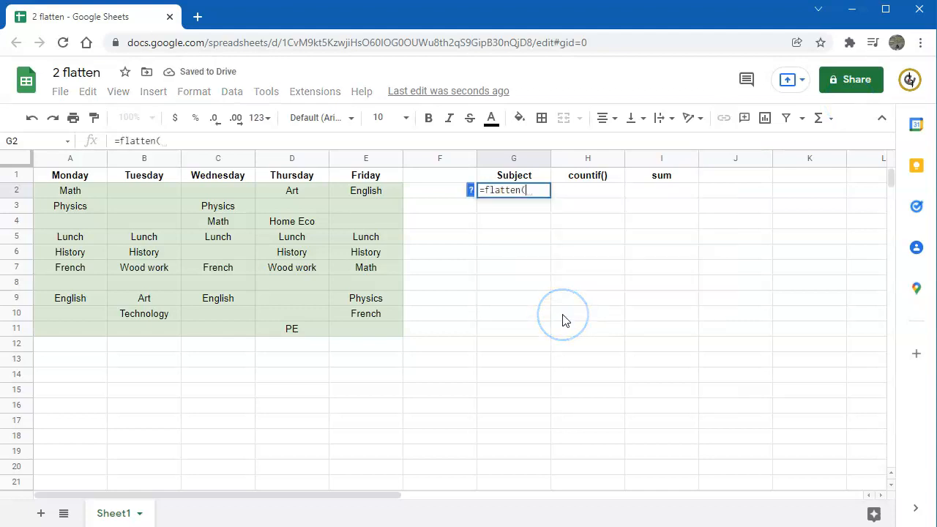
left_click_drag(65, 190, 364, 328)
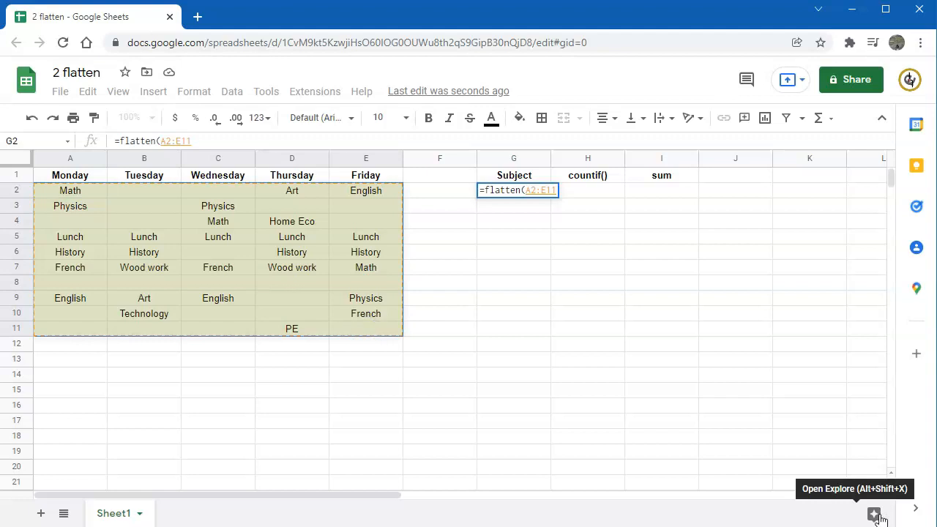
key("F4")
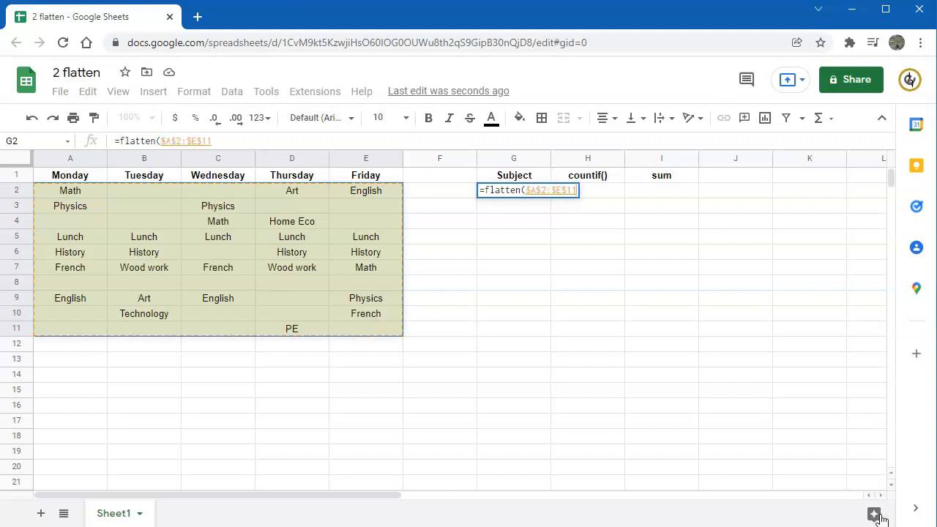
key("Return")
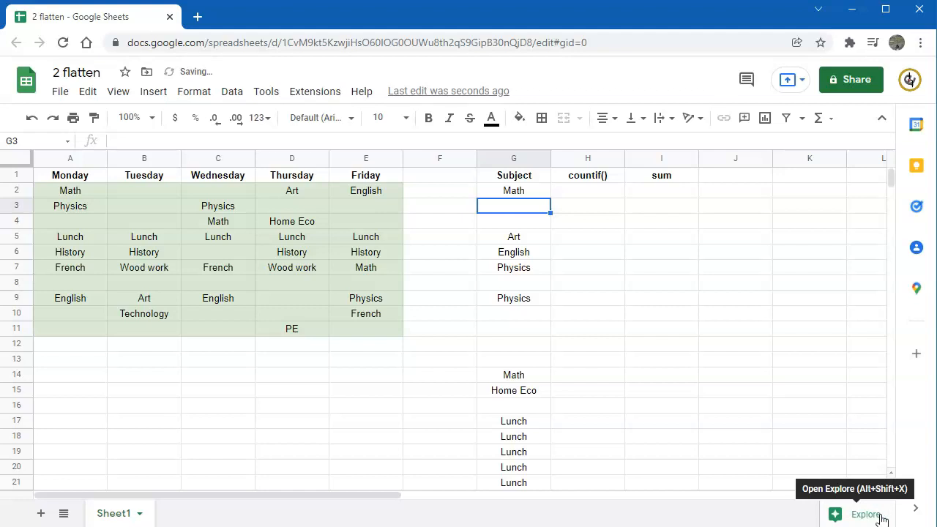
Wrap the G2 formula in sort so it reads =sort(flatten($A$2:$E$11)).
scroll(622, 388, "down", 1)
scroll(623, 388, "down", 5)
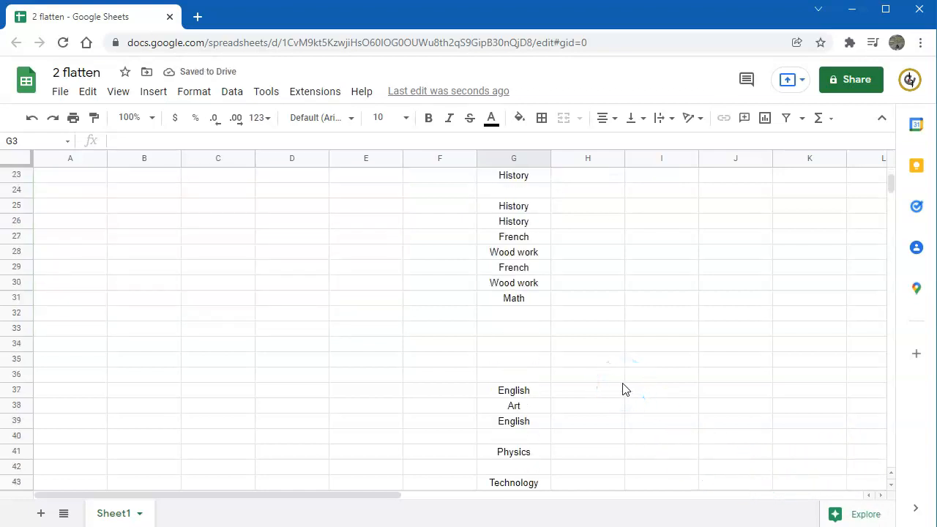
scroll(623, 388, "down", 5)
scroll(623, 388, "up", 10)
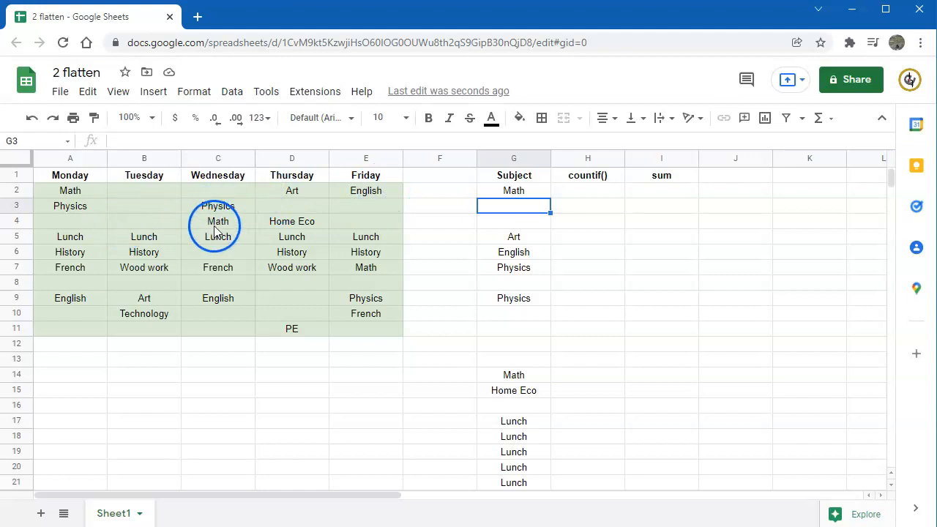
left_click(513, 192)
scroll(518, 201, "down", 13)
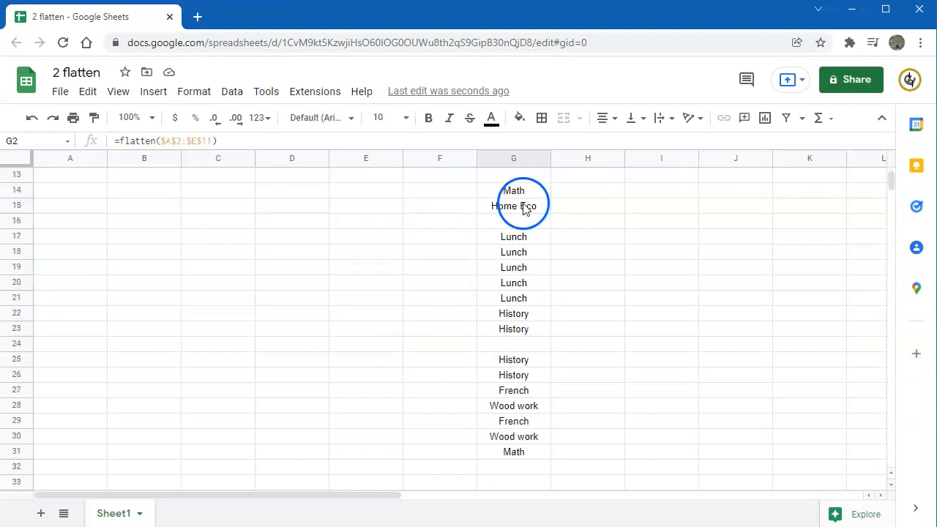
scroll(523, 212, "up", 13)
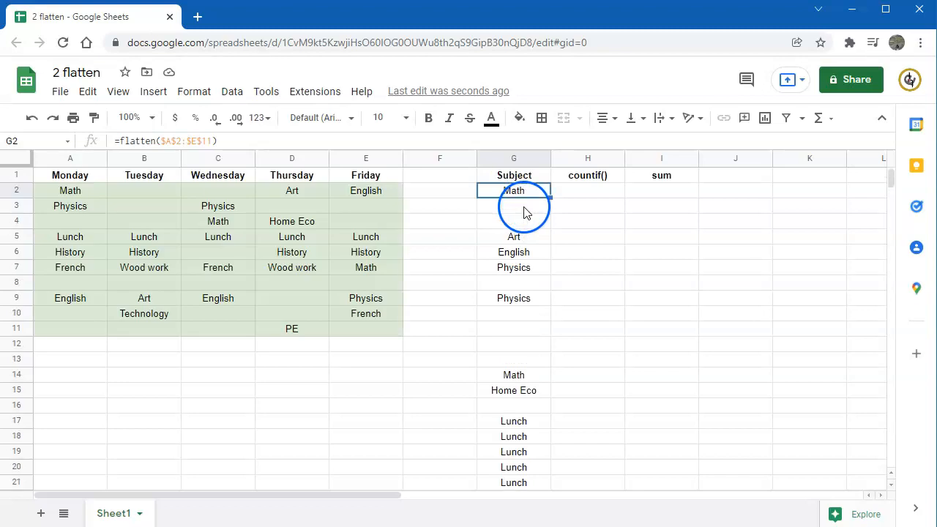
left_click(118, 139)
type("sort")
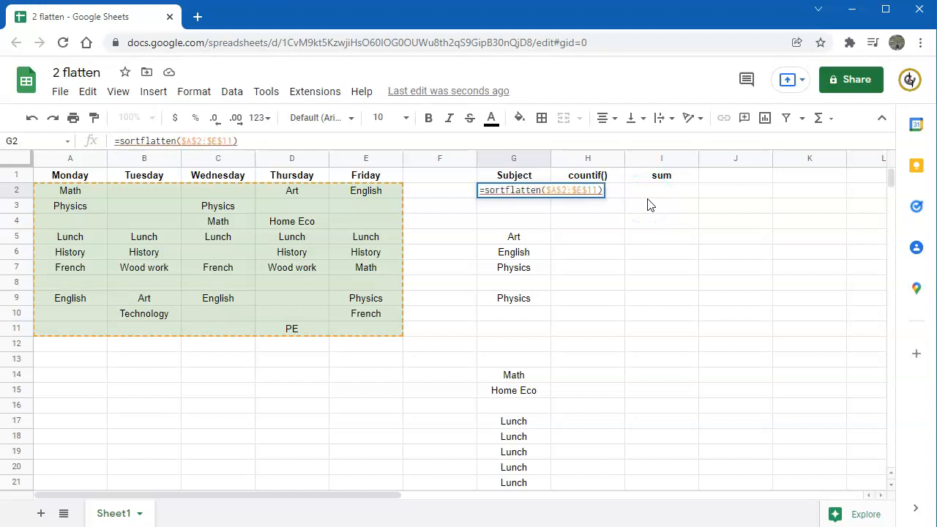
key("Return")
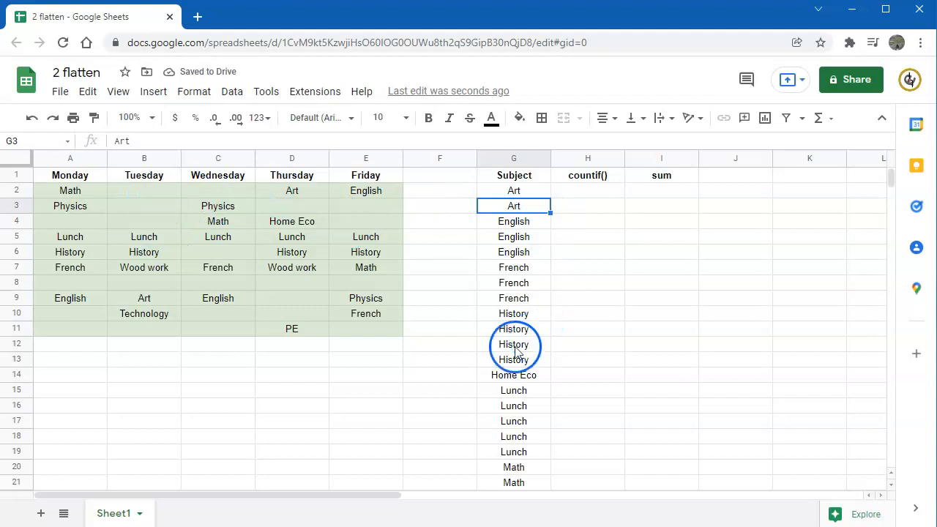
Wrap the G2 formula in unique so it reads =unique(sort(flatten($A$2:$E$11))).
scroll(515, 359, "down", 2)
scroll(516, 359, "down", 2)
key("Up")
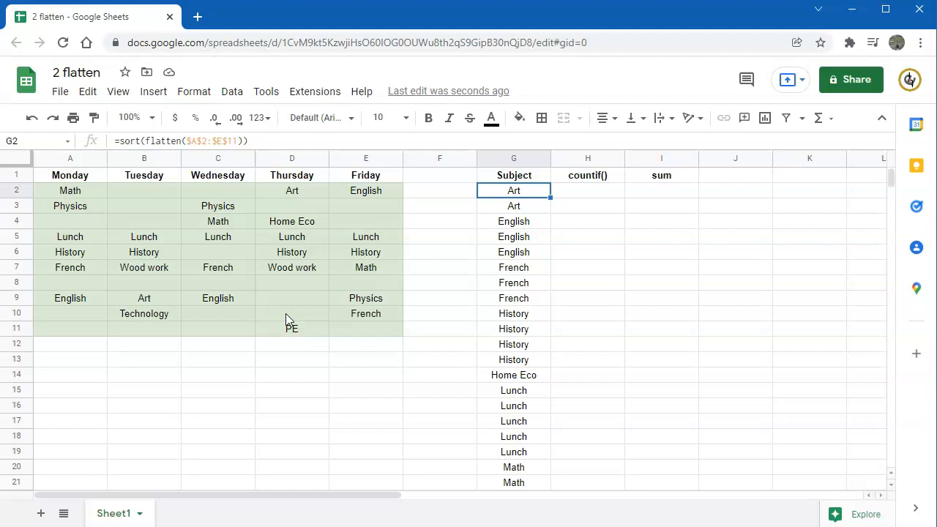
left_click(122, 141)
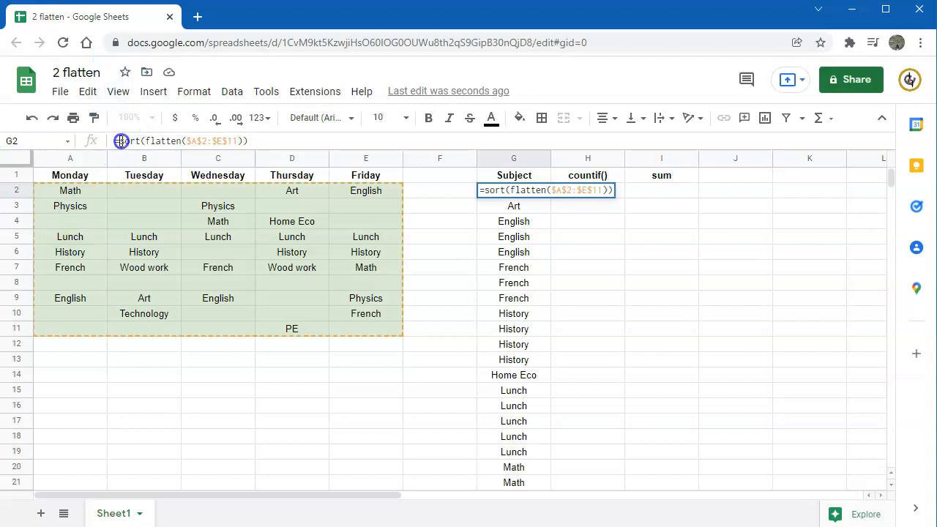
type("unique")
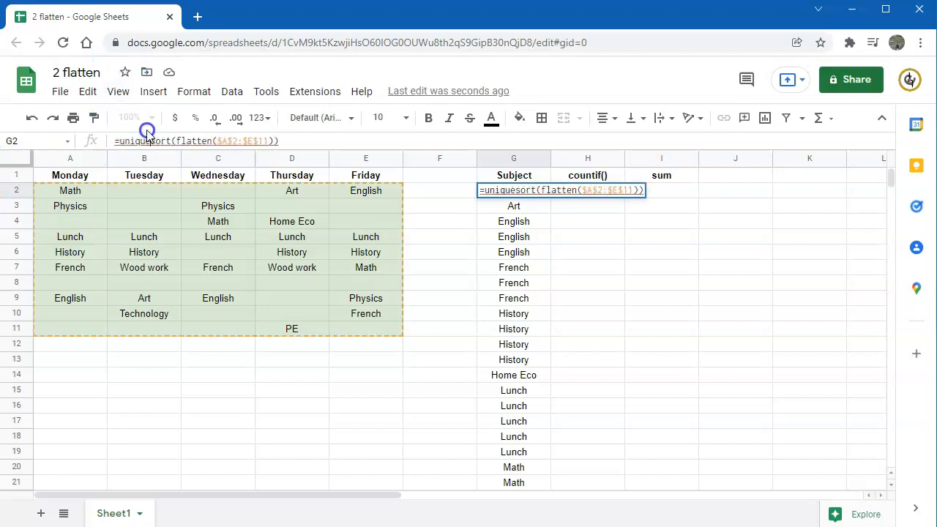
type("(")
key("Return")
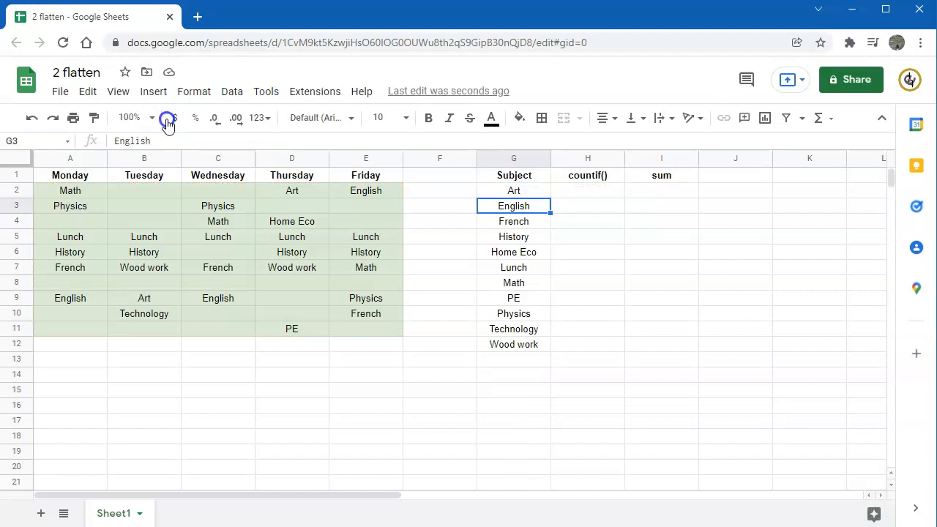
Enter =countif($A$2:$E$11,G2) in H2 to count how often the first subject occurs in the timetable.
left_click(618, 194)
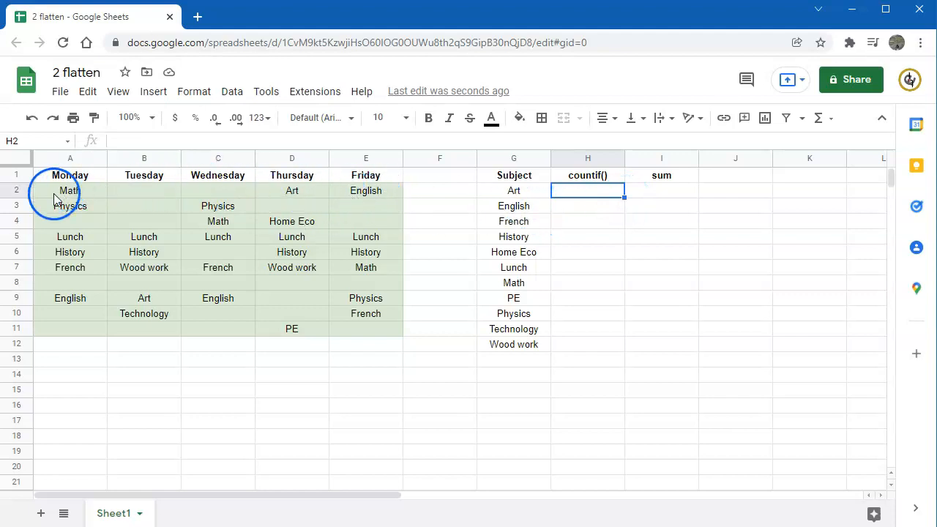
left_click(532, 192)
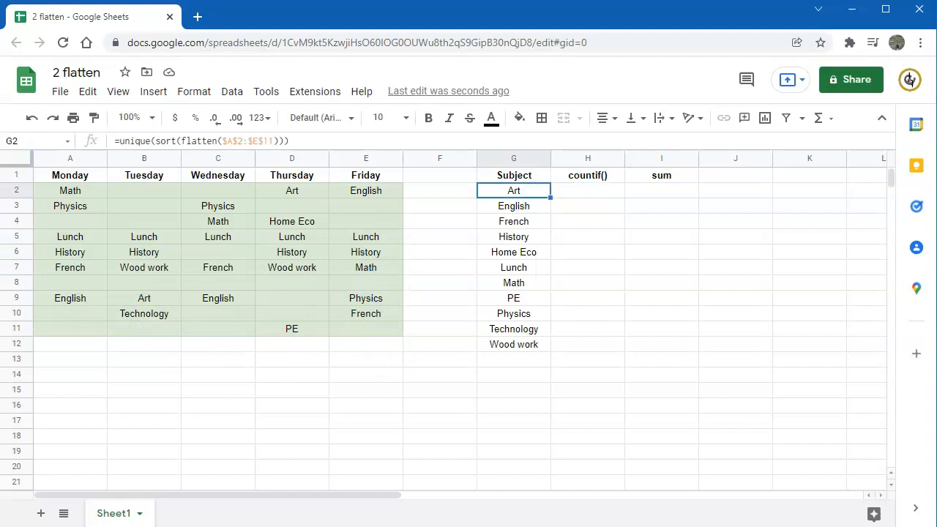
left_click(618, 191)
type("=")
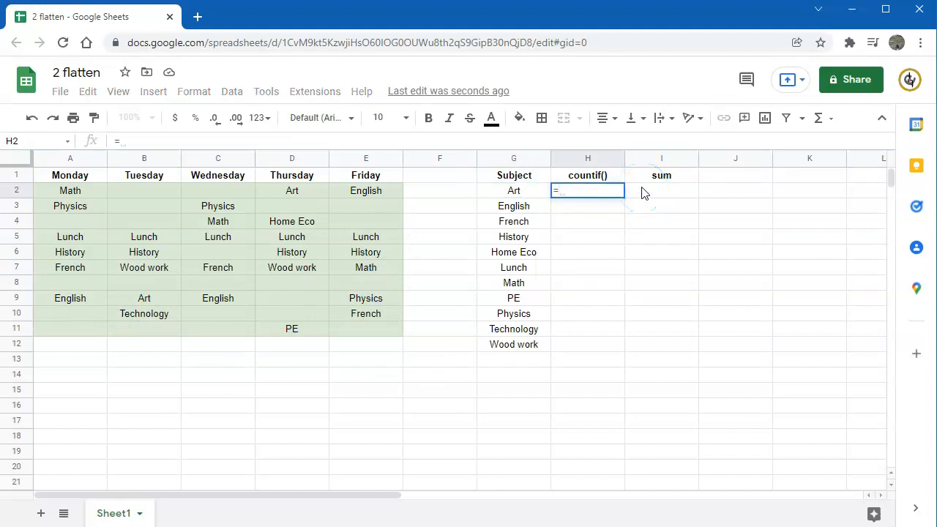
type("countif(")
left_click_drag(71, 191, 70, 206)
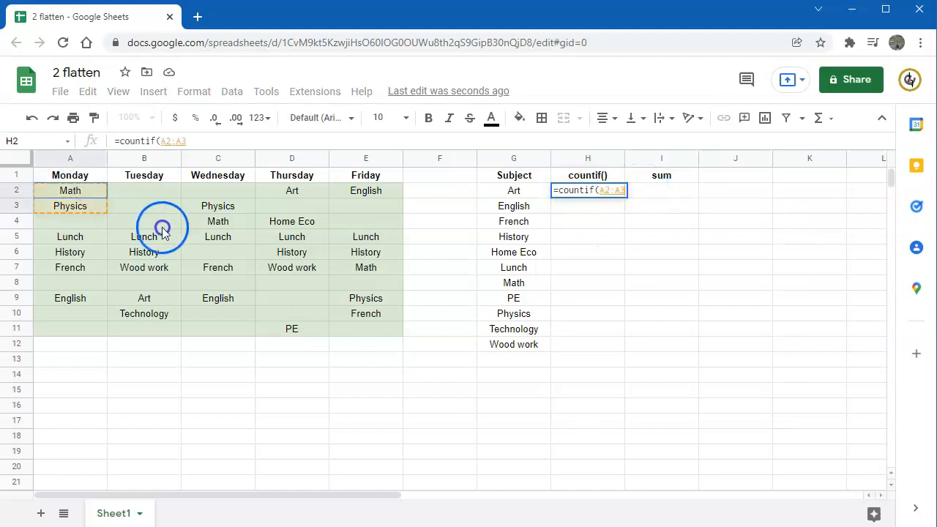
left_click_drag(162, 232, 359, 334)
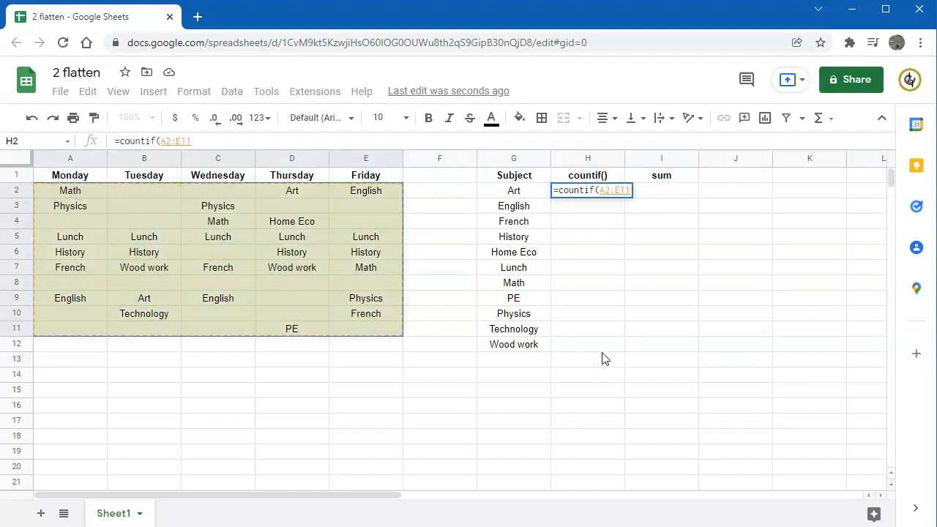
key("F4")
type(",")
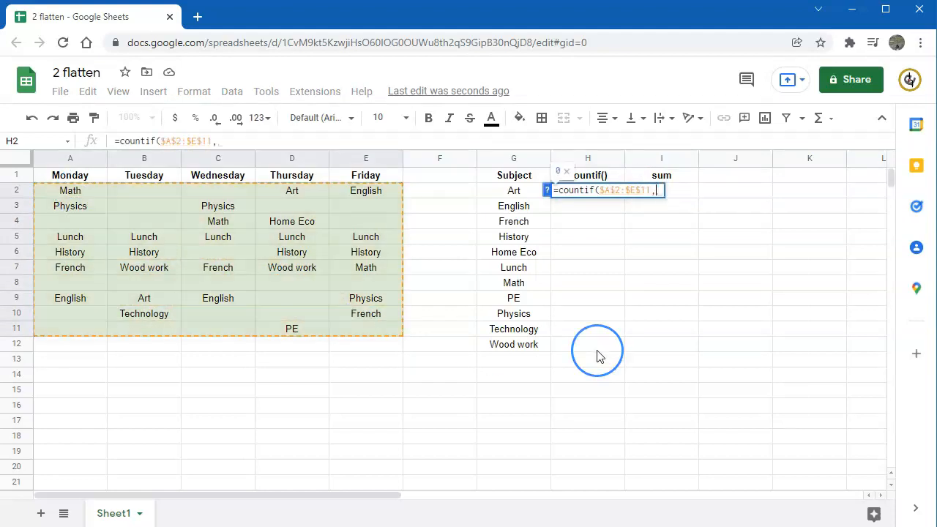
left_click(521, 193)
key("Return")
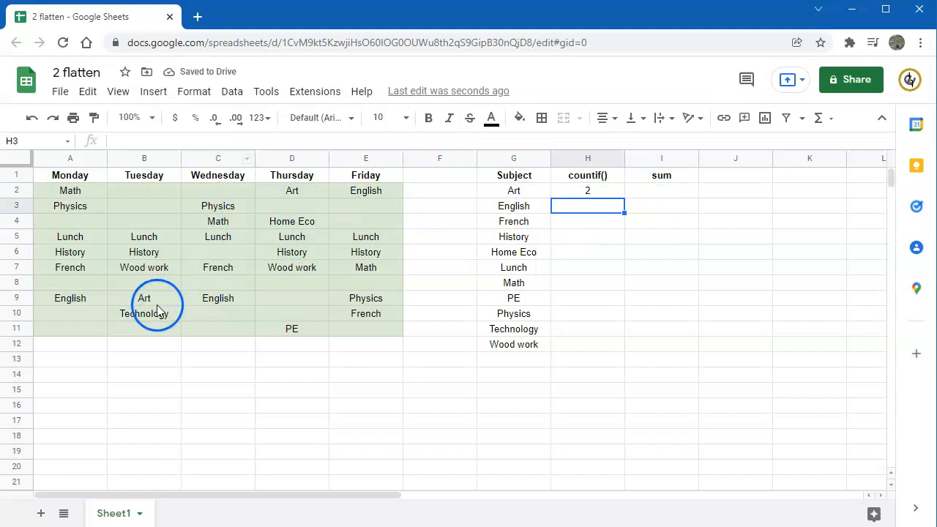
Fill the countif formula from H2 down to H12 and change the I1 heading to sum().
left_click(618, 191)
left_click_drag(624, 198, 587, 346)
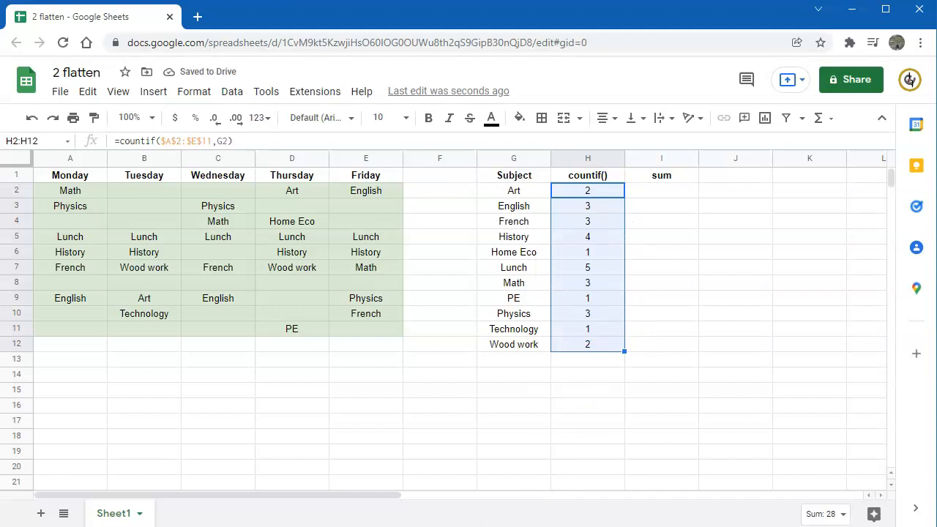
left_click(673, 179)
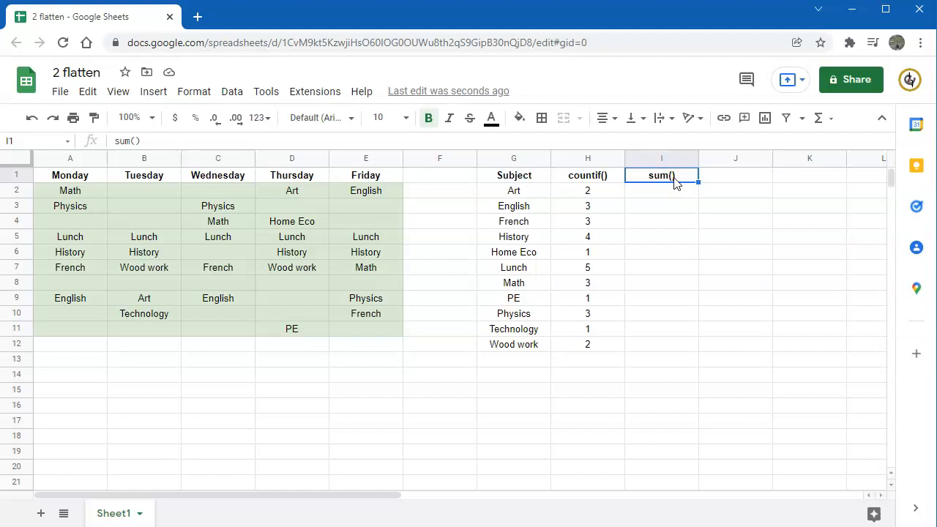
Enter =$A$2:$E$11=G2 in A13 to compare the timetable range with the first subject.
left_click(69, 358)
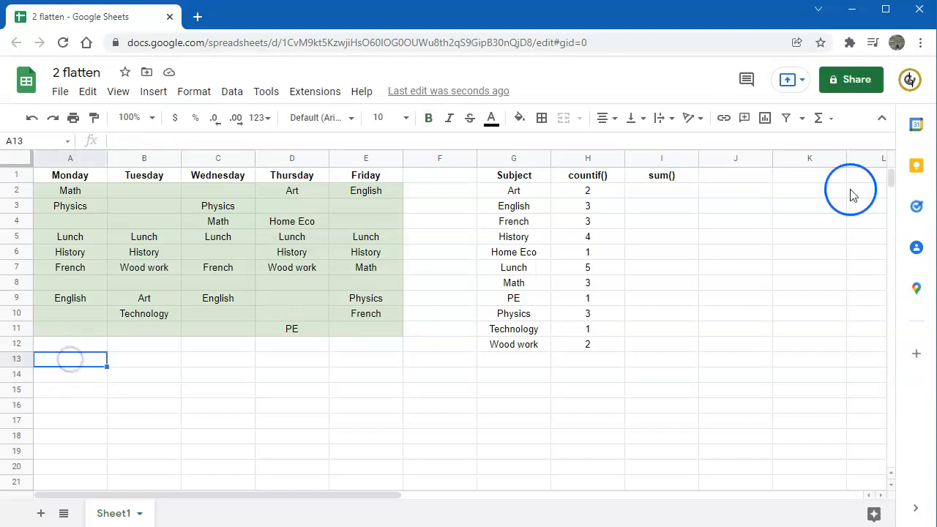
type("=")
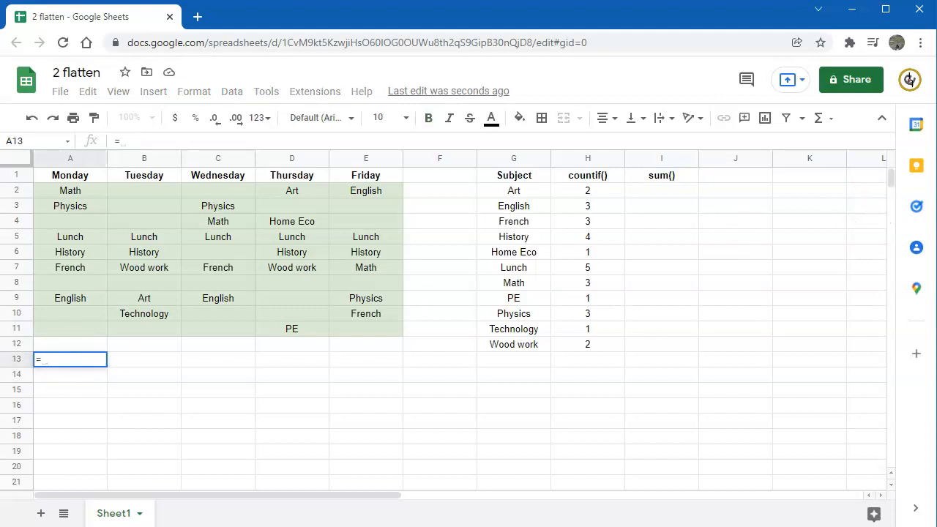
left_click_drag(69, 187, 380, 327)
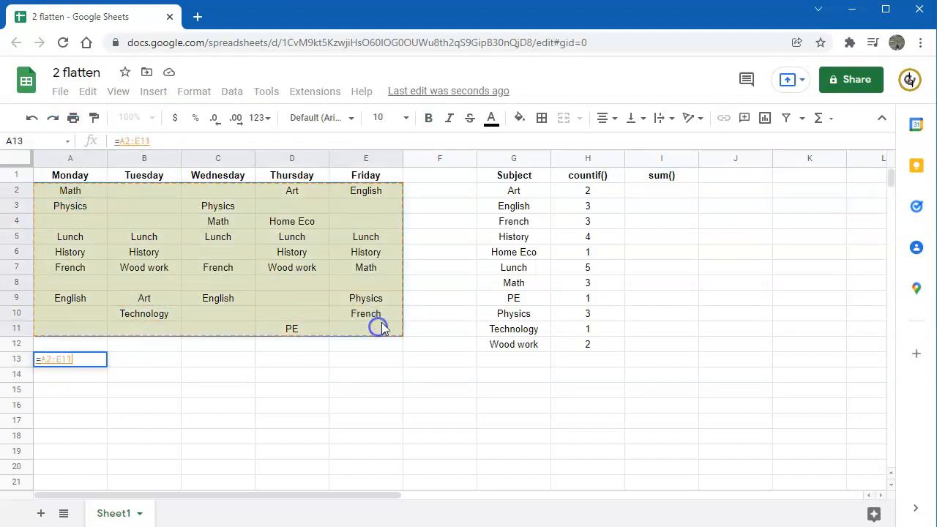
key("F4")
type("=")
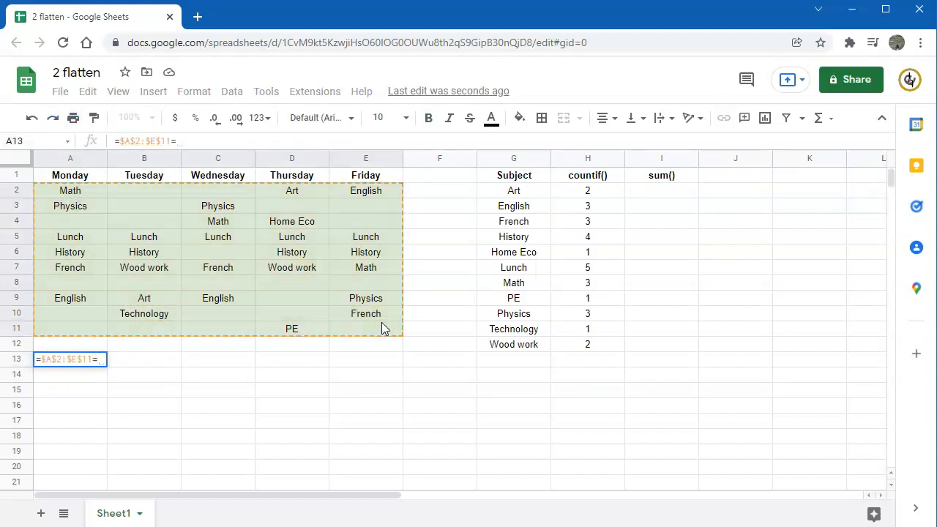
left_click(523, 193)
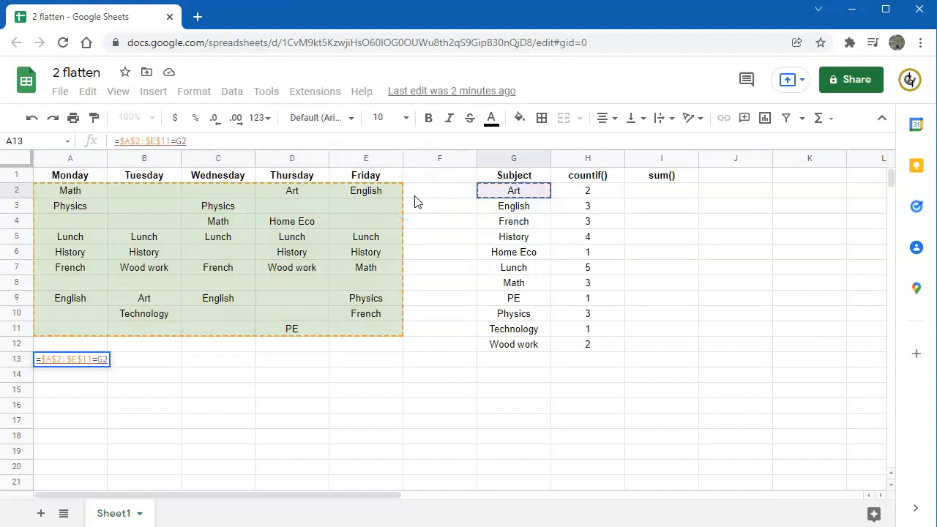
key("Return")
Wrap the A13 comparison in arrayformula and check the matching cells in the resulting grid.
left_click(48, 358)
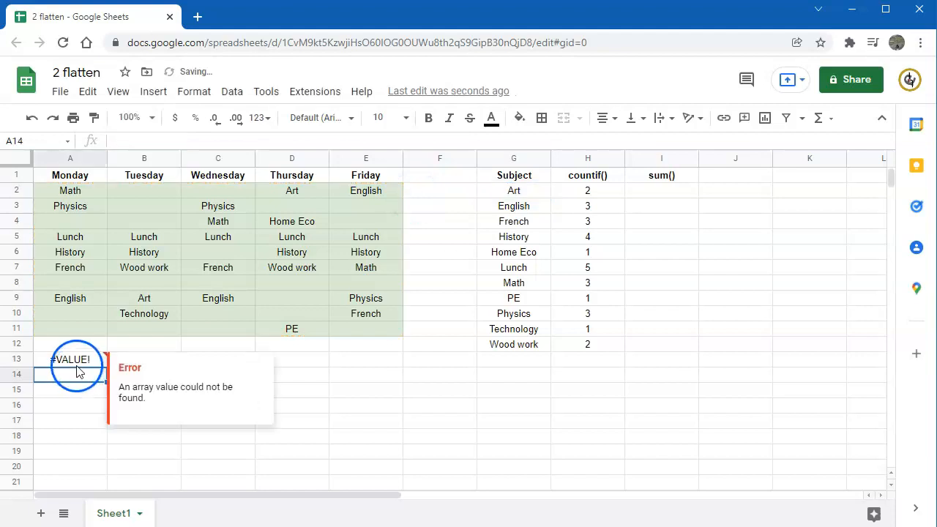
left_click(118, 141)
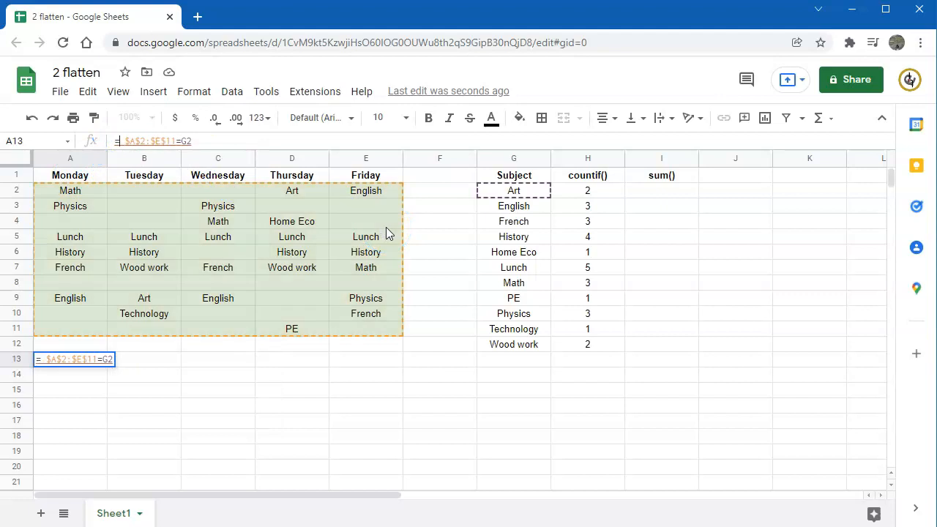
type("arrayformula(")
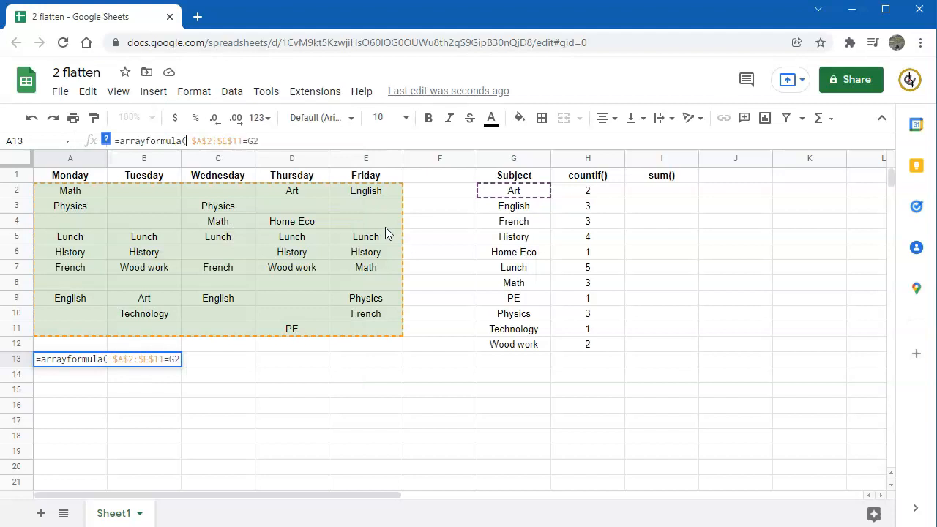
key("Return")
left_click(64, 362)
left_click_drag(64, 362, 356, 489)
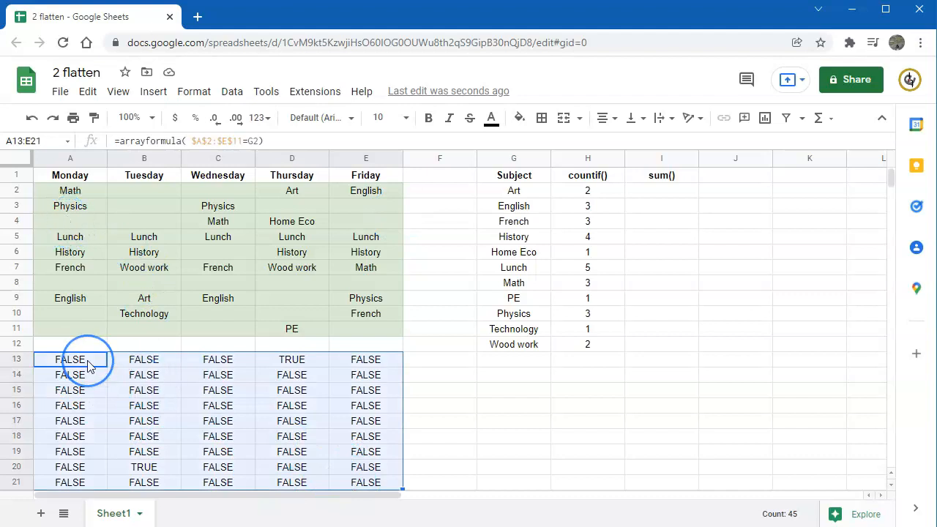
left_click(158, 468)
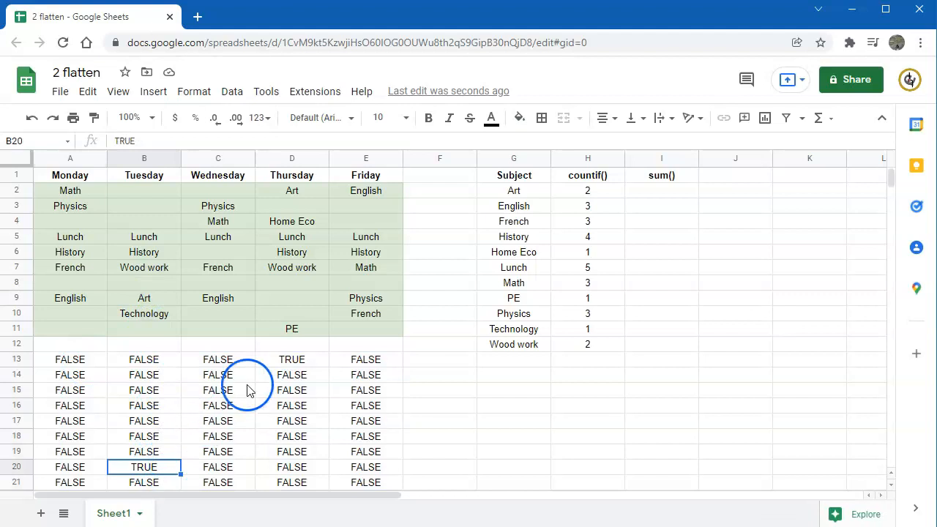
left_click(292, 358)
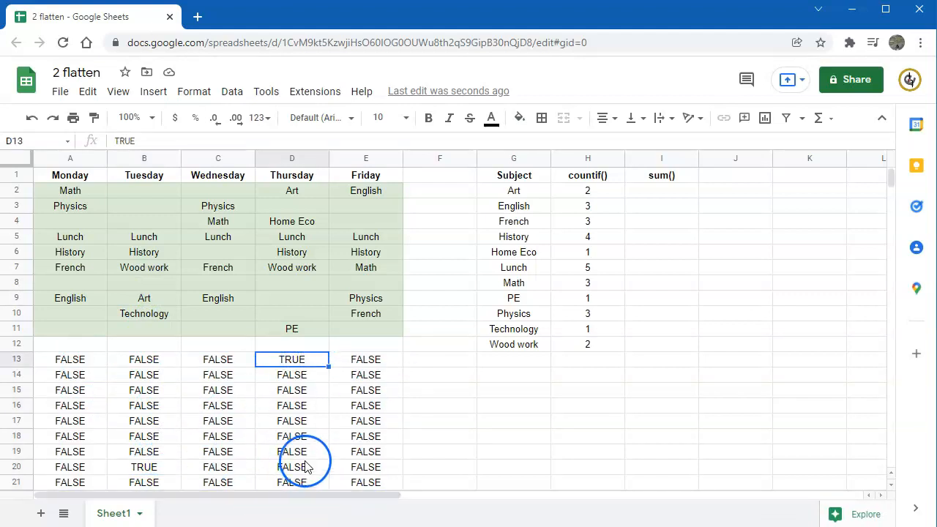
Change the A13 formula to =arrayformula(--( $A$2:$E$11=G2)) to convert the comparison to numbers, and check cells D13 and B20.
left_click(71, 359)
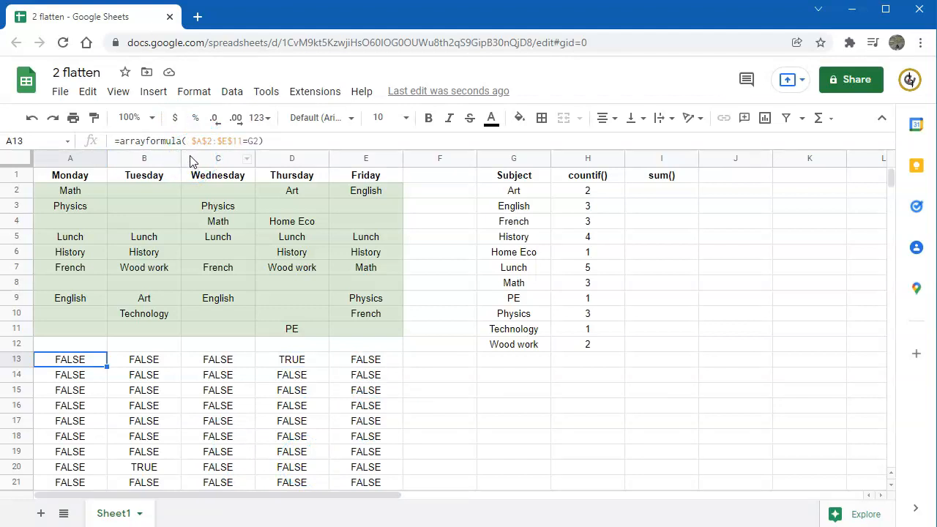
left_click(184, 140)
left_click(472, 135)
type("--")
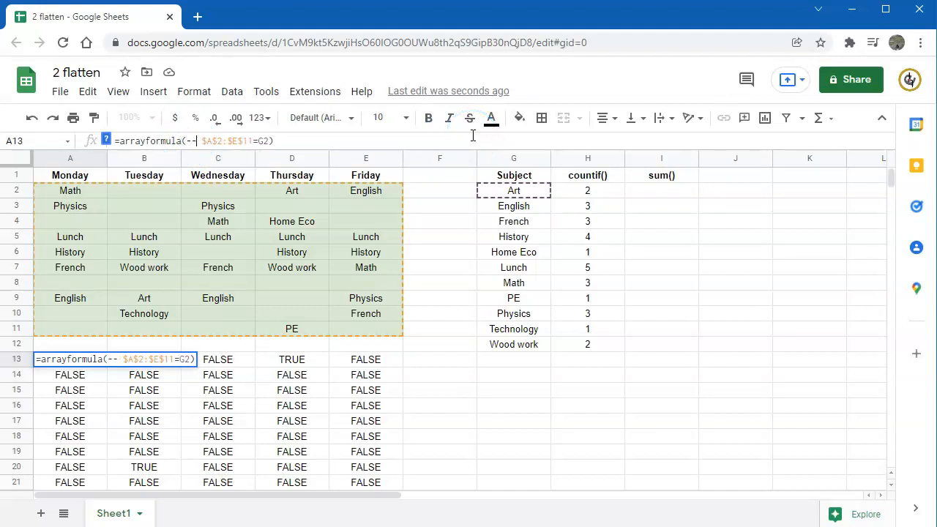
type("(")
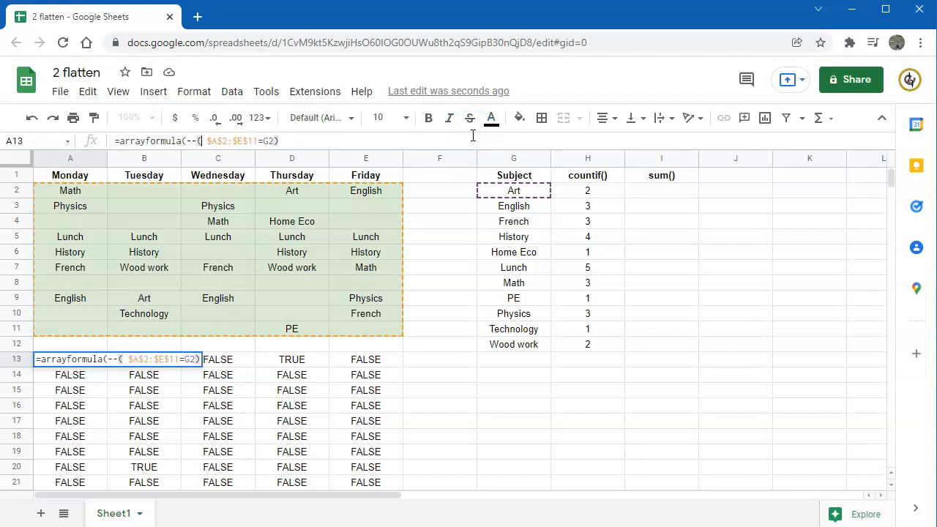
key("Return")
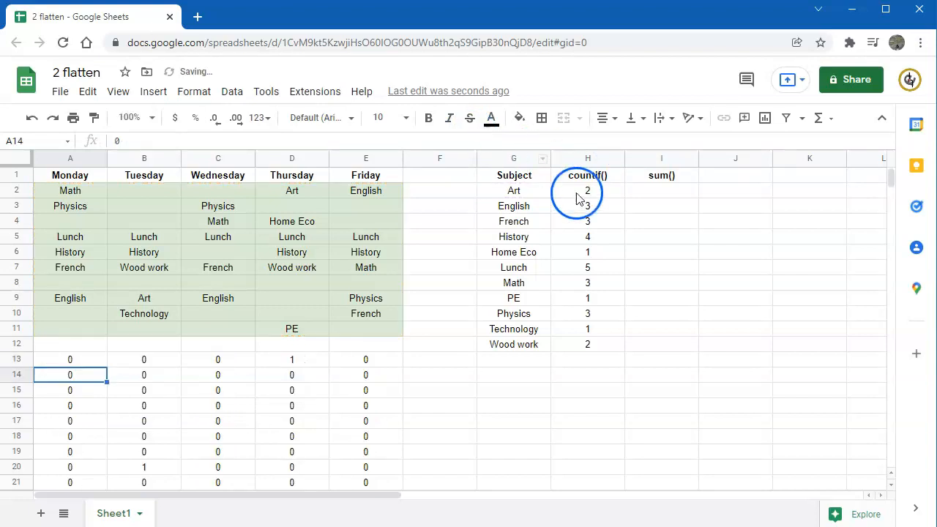
left_click(298, 361)
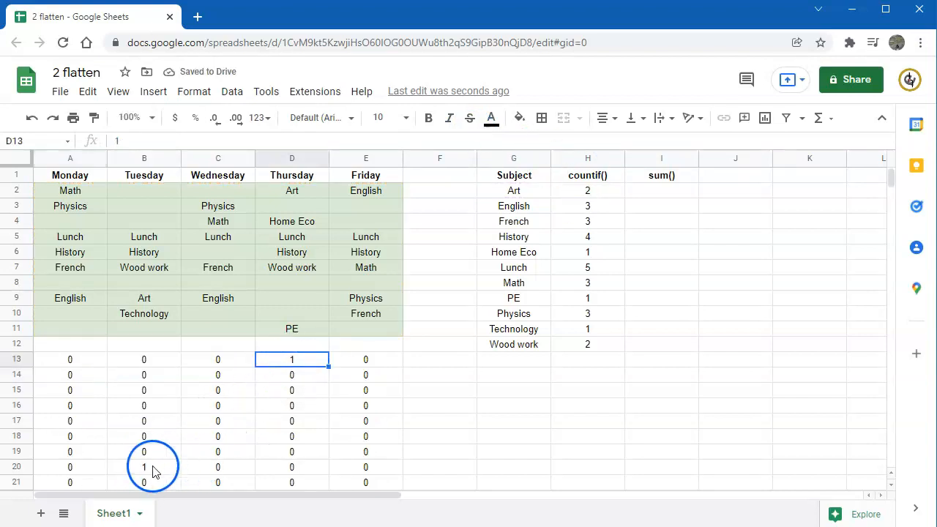
left_click(146, 467)
left_click(302, 362)
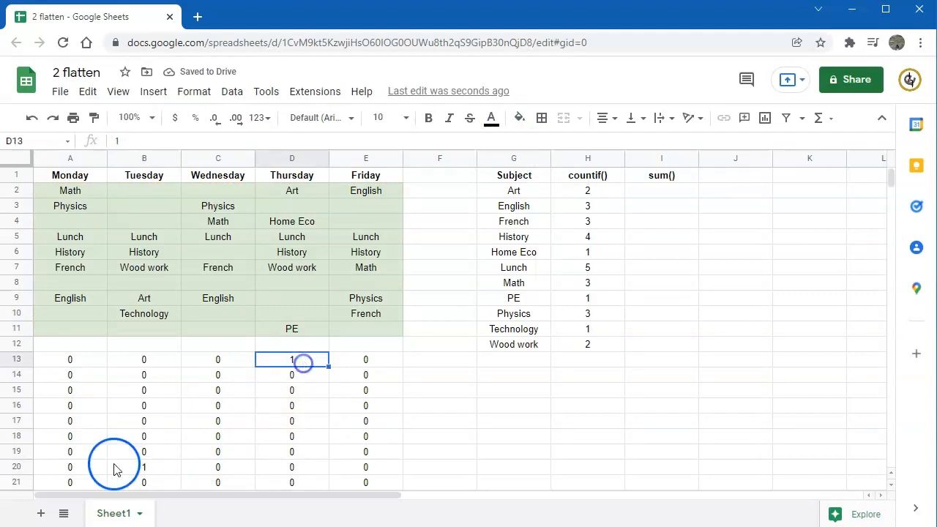
Wrap the A13 formula in sum so it reads =sum(arrayformula(--( $A$2:$E$11=G2))).
left_click(67, 362)
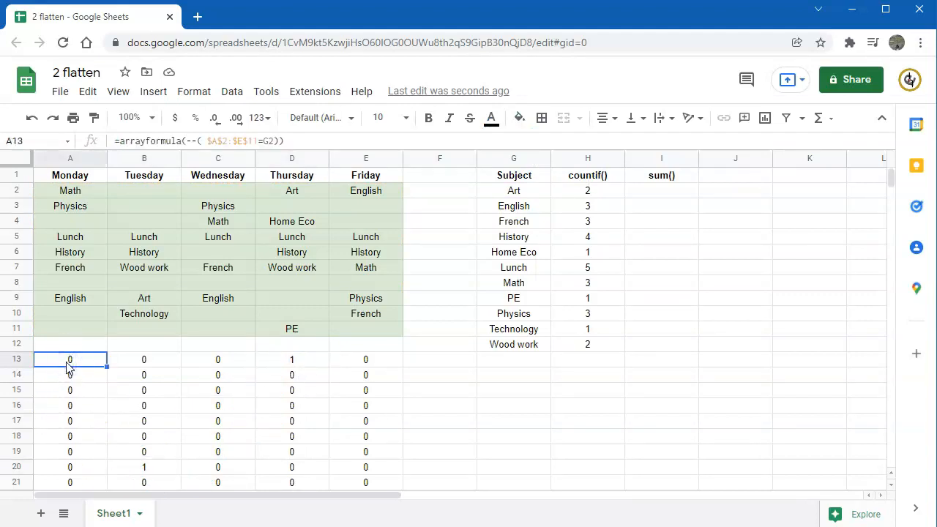
left_click(138, 140)
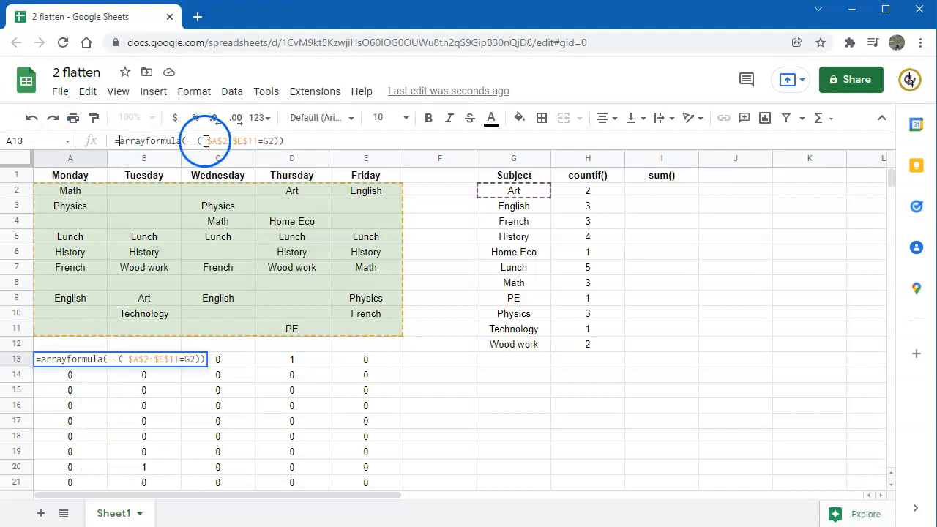
type("sum(")
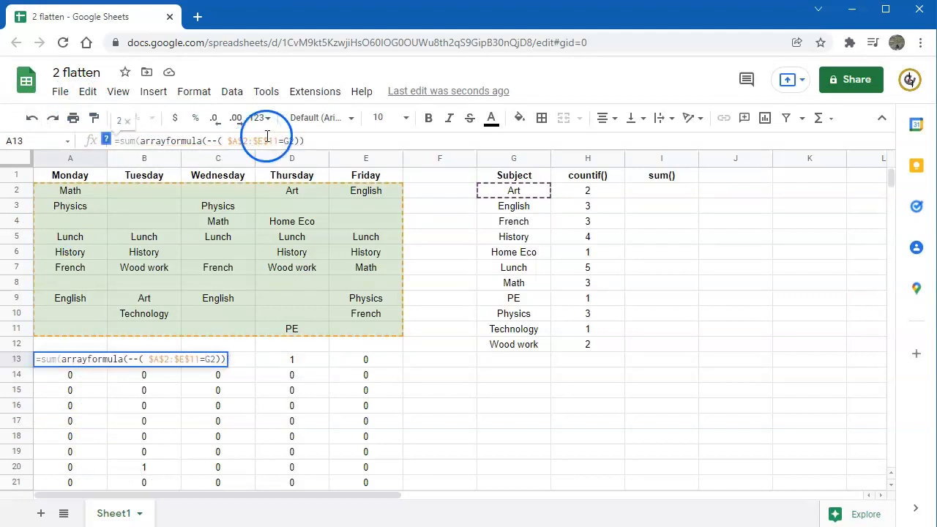
key("Return")
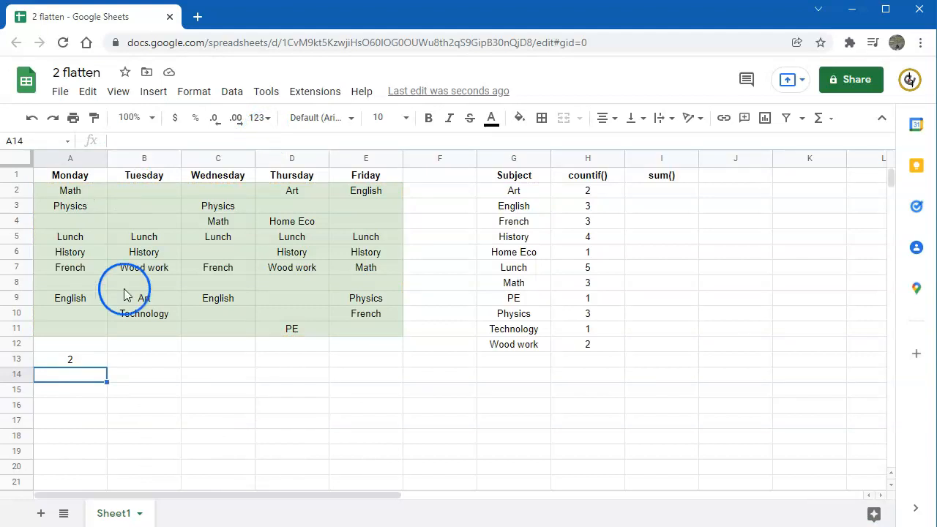
left_click(84, 360)
Copy the full text of the sum formula from A13, leaving that cell's formula as it is.
left_click(737, 189)
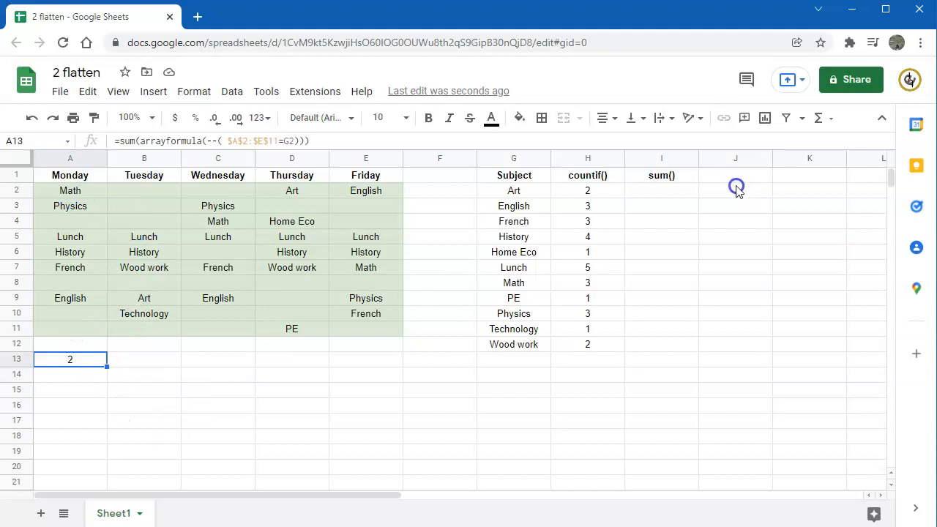
left_click(659, 194)
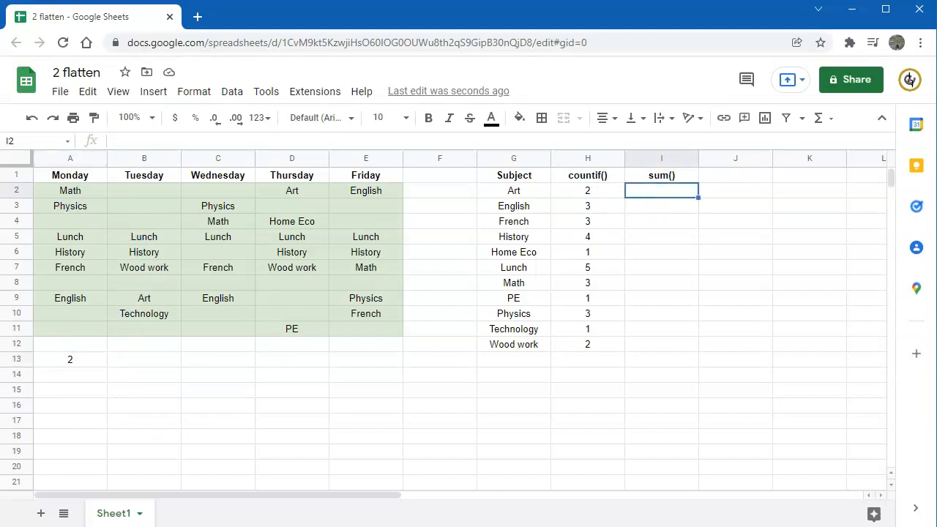
double_click(75, 359)
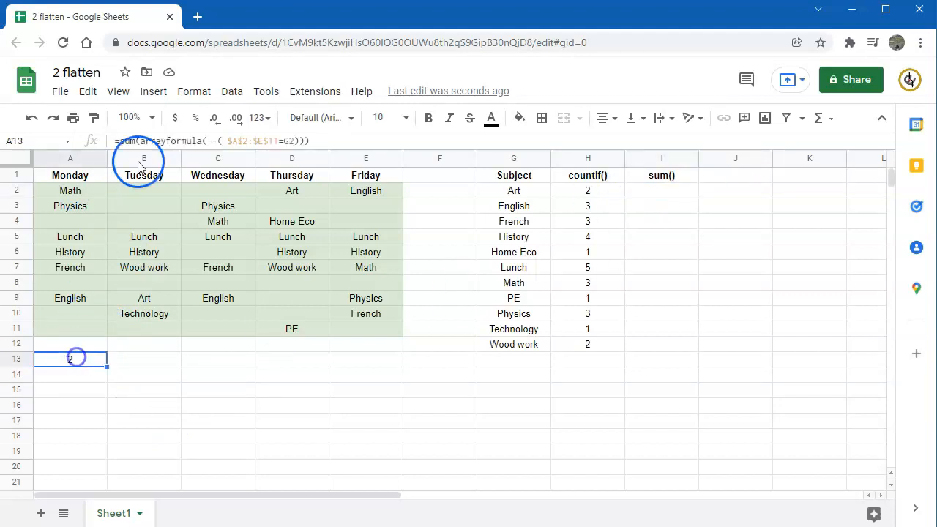
double_click(168, 139)
triple_click(168, 139)
key("ctrl+c")
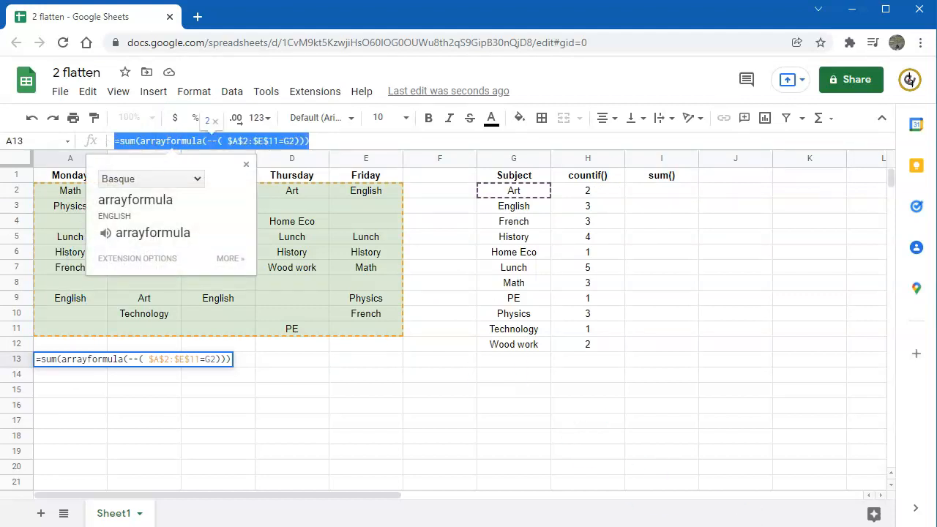
left_click(359, 430)
Paste =sum(arrayformula(--( $A$2:$E$11=G2))) into I2 and fill it down to I12.
left_click(661, 190)
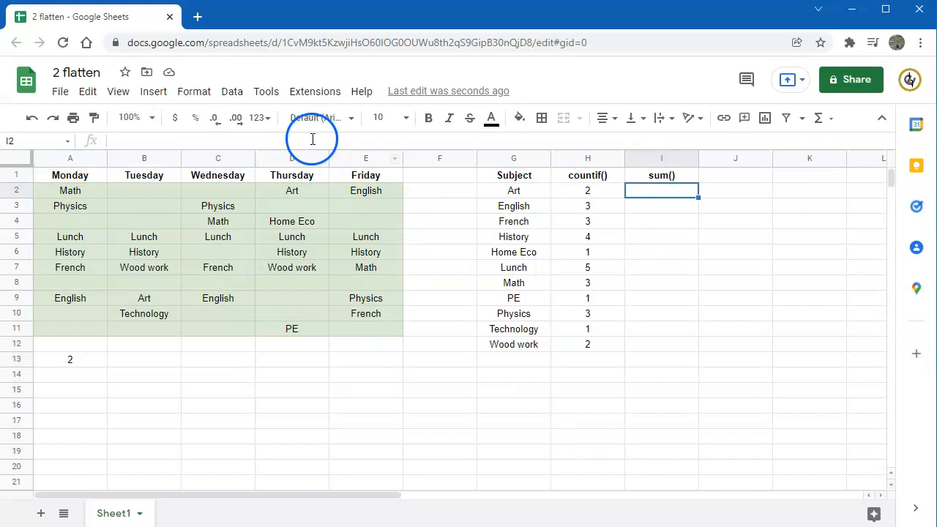
left_click(122, 137)
key("ctrl+v")
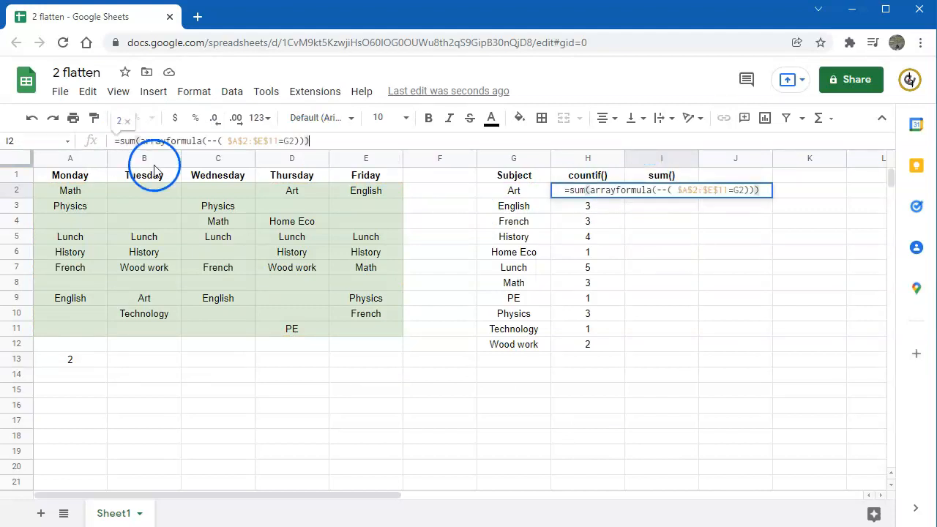
key("Return")
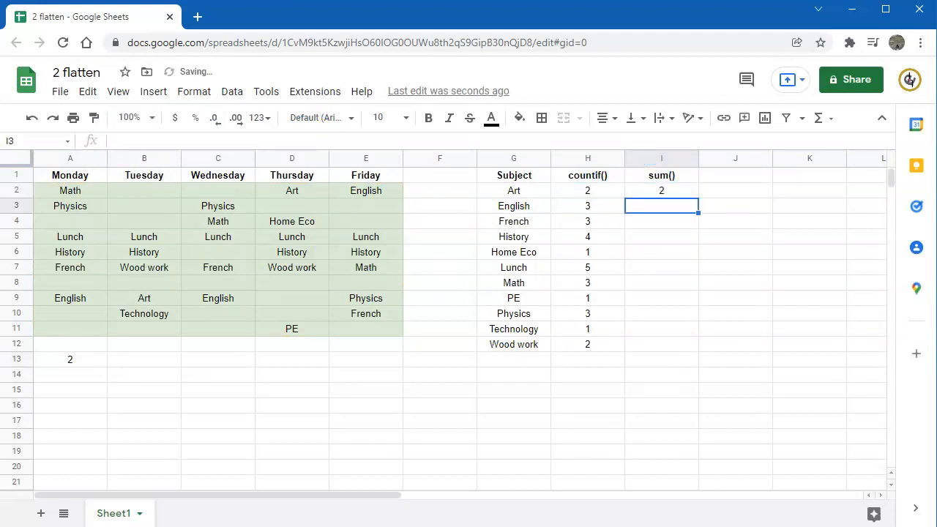
key("Up")
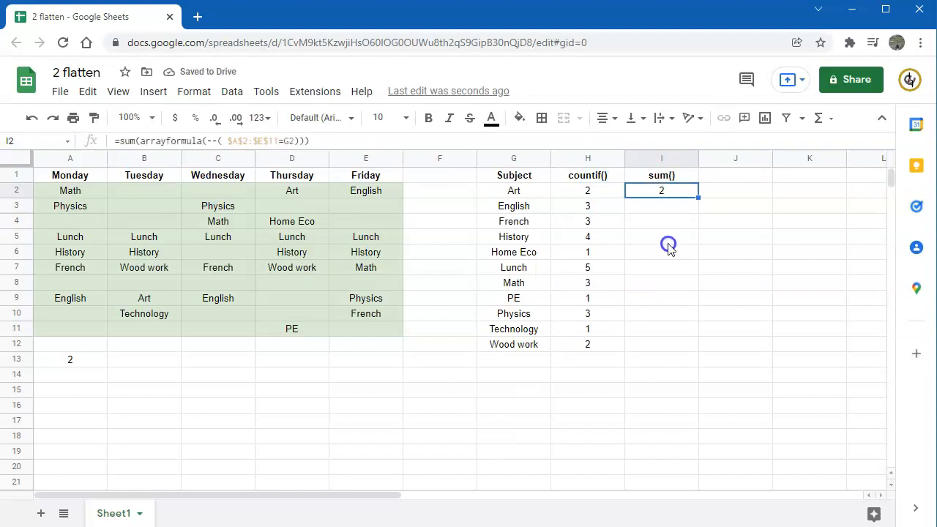
left_click_drag(696, 198, 687, 344)
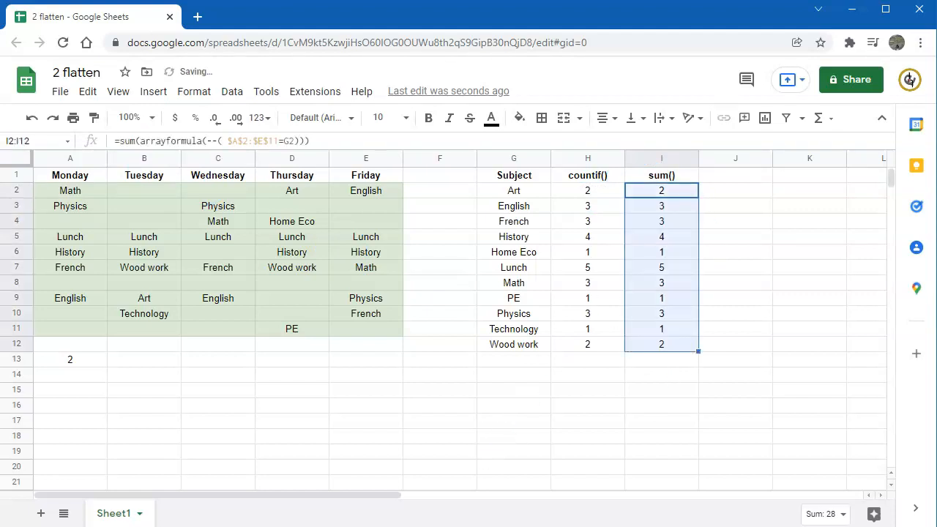